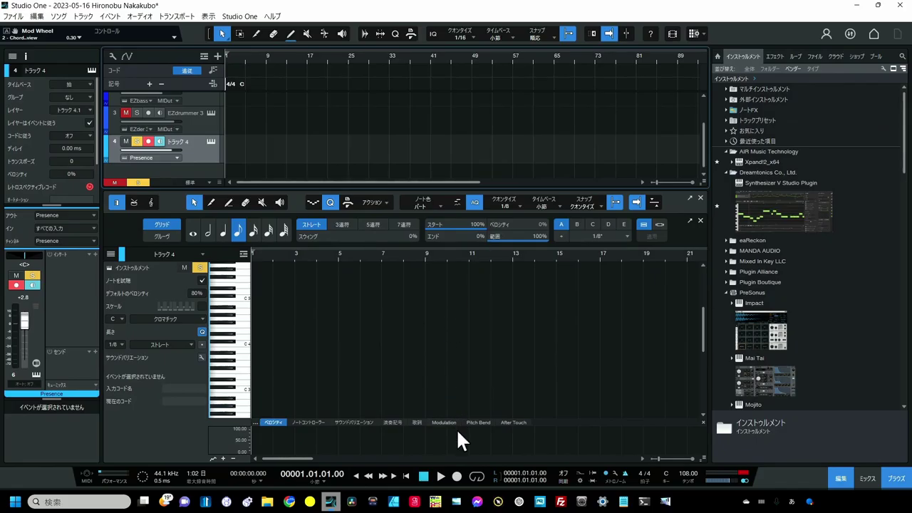
Step: Record a melody of about 24 bars on Track 4, stop recording, and return to the song start
click(459, 488)
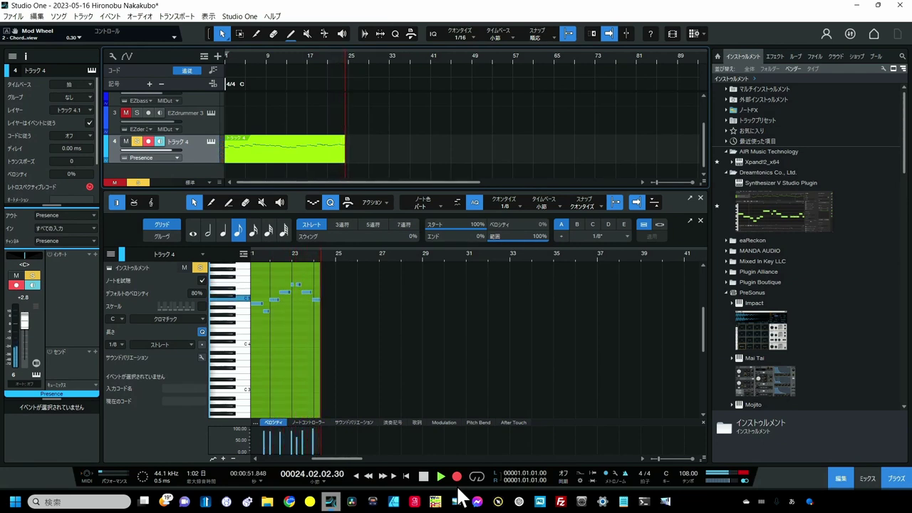
key(space)
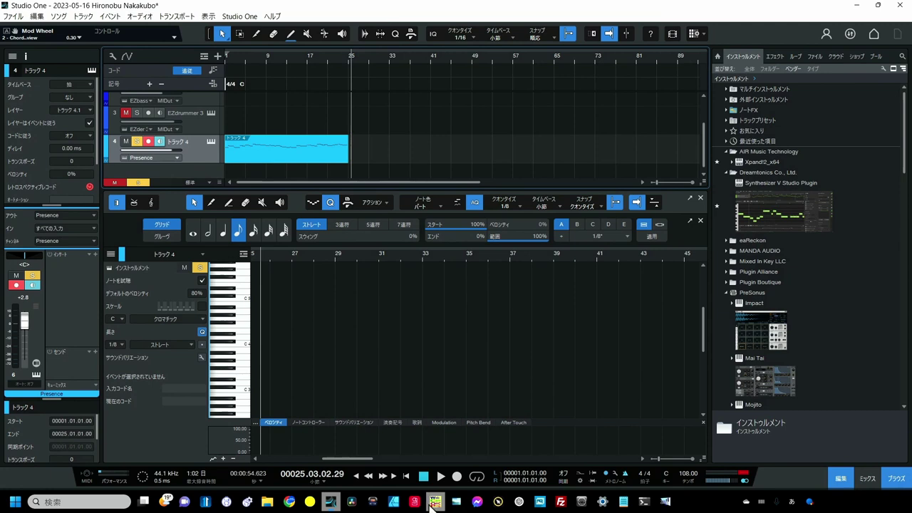
click(406, 474)
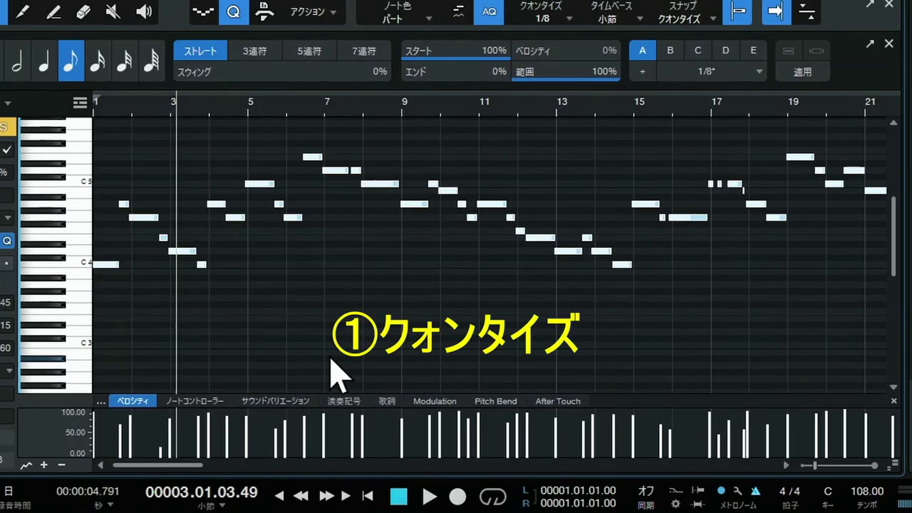
Step: Quantize all notes of the Track 4 melody to the 1/8 grid and apply legato to connect them
key(q)
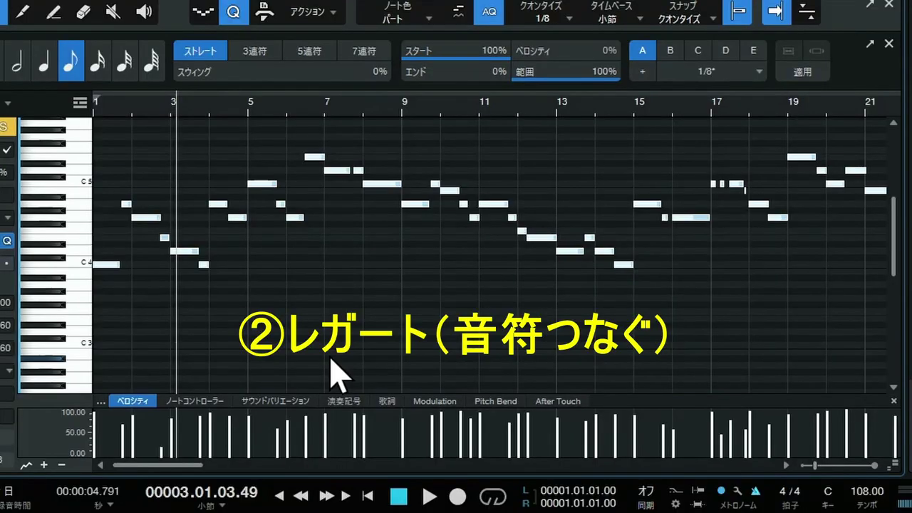
key(shift+l)
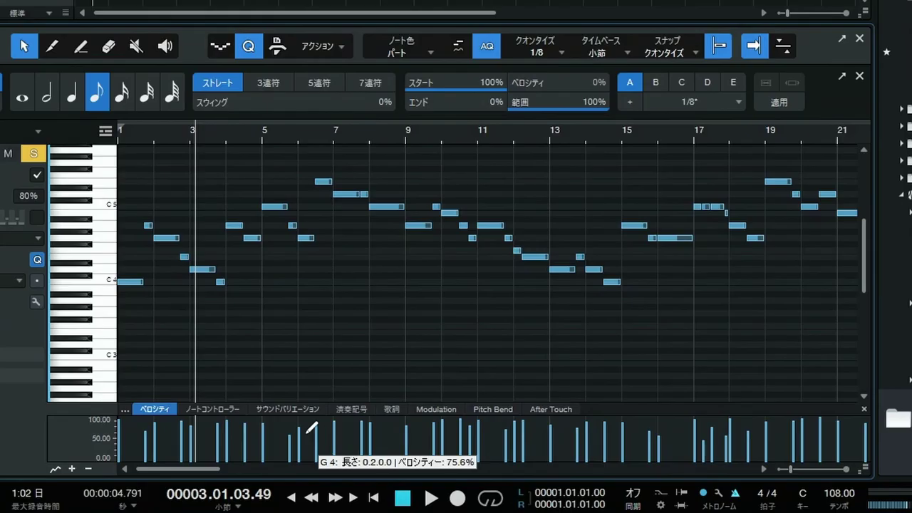
Step: Even out the velocity of all melody notes to about 82%
key(ctrl+a)
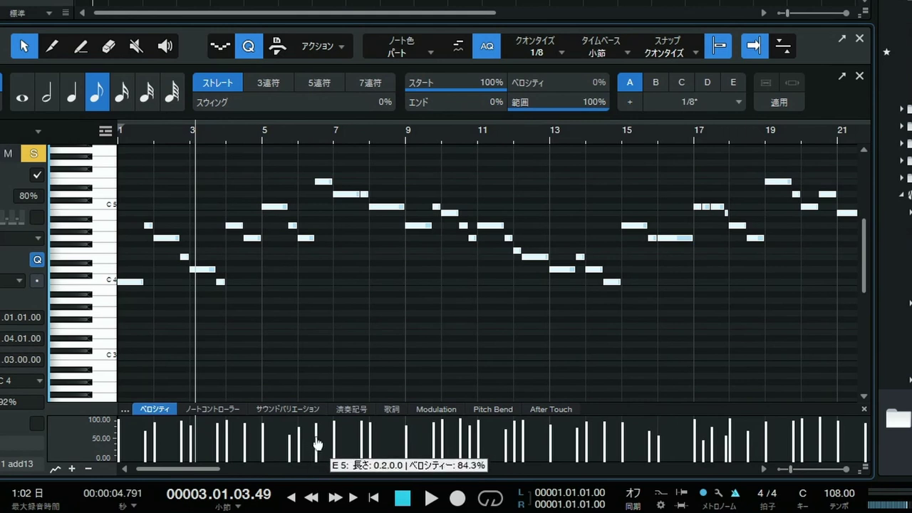
drag(315, 457, 316, 359)
drag(338, 433, 338, 441)
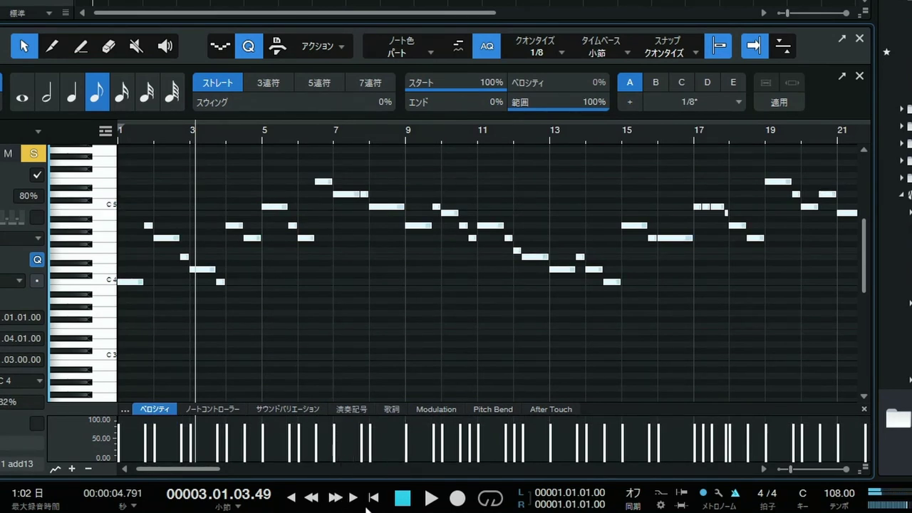
Step: Play the edited melody from the song start, and replay the passage from just before bar 11
click(374, 499)
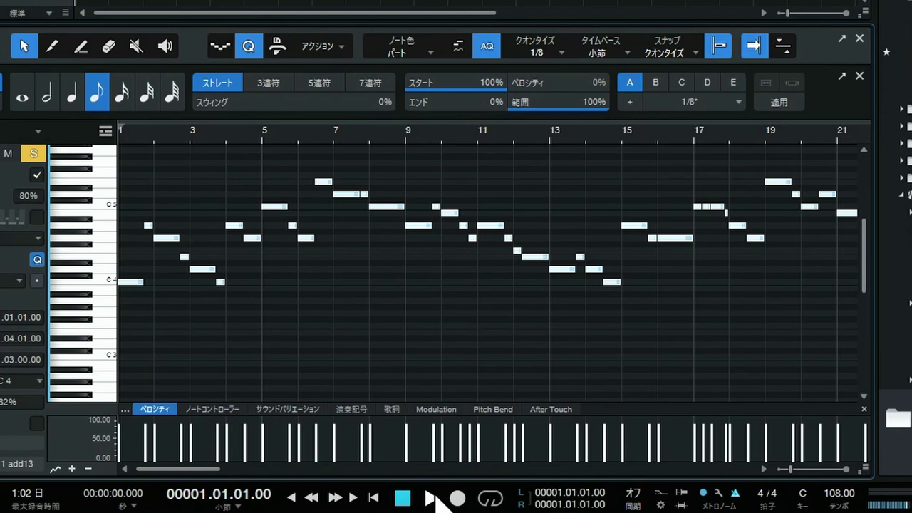
click(431, 498)
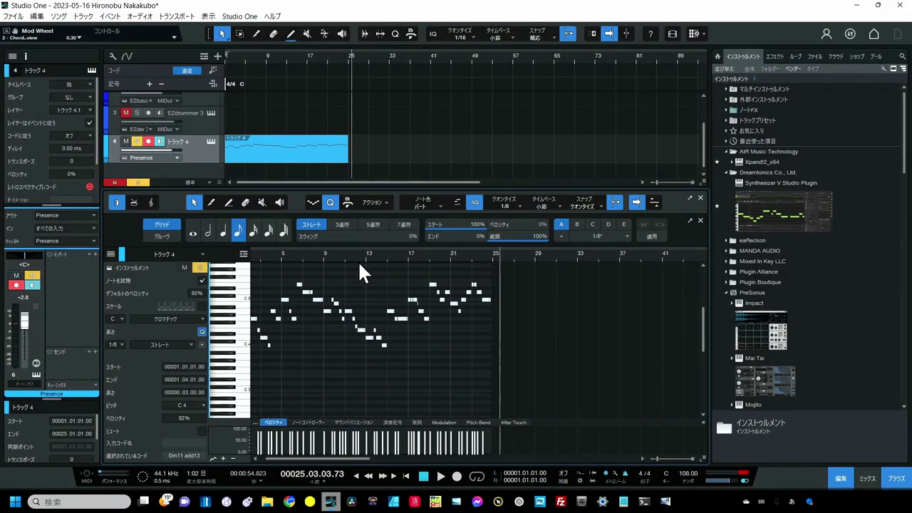
drag(338, 258, 475, 269)
click(487, 256)
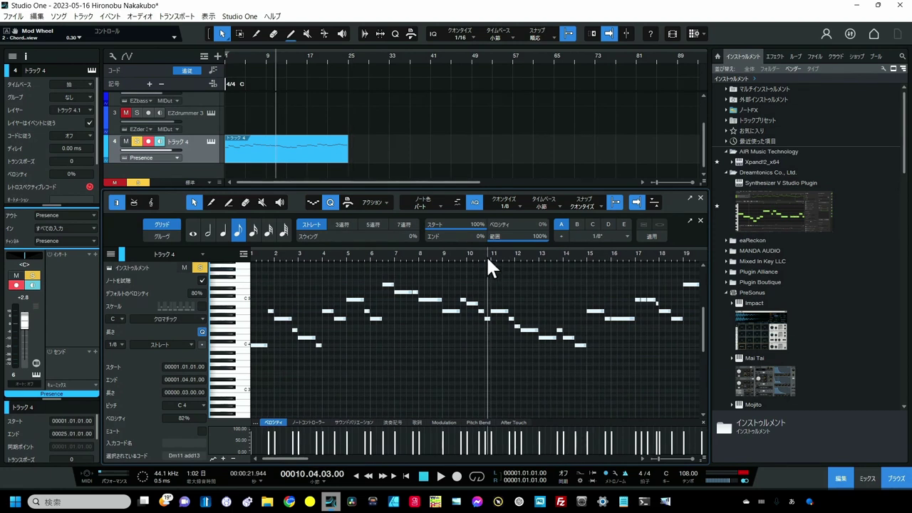
key(space)
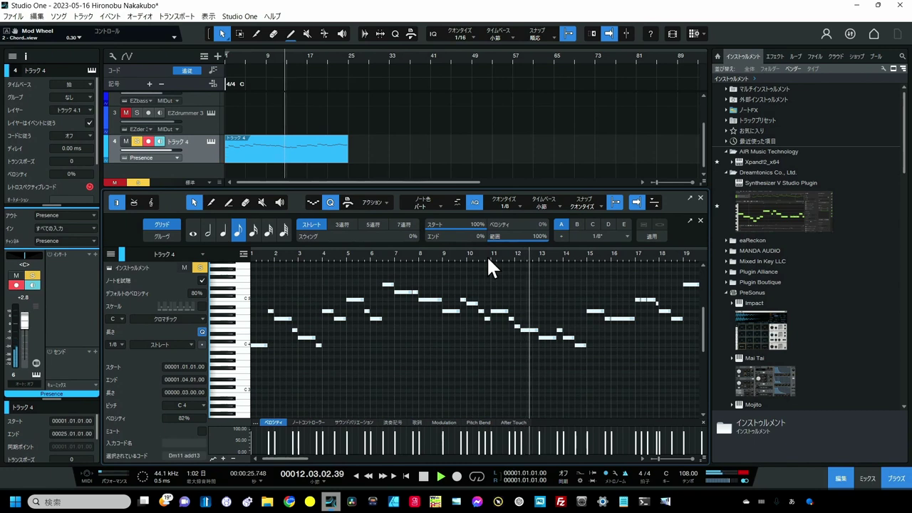
Step: Raise the last short note of bar 11 to A4 and replay the passage from just before bar 11
click(511, 317)
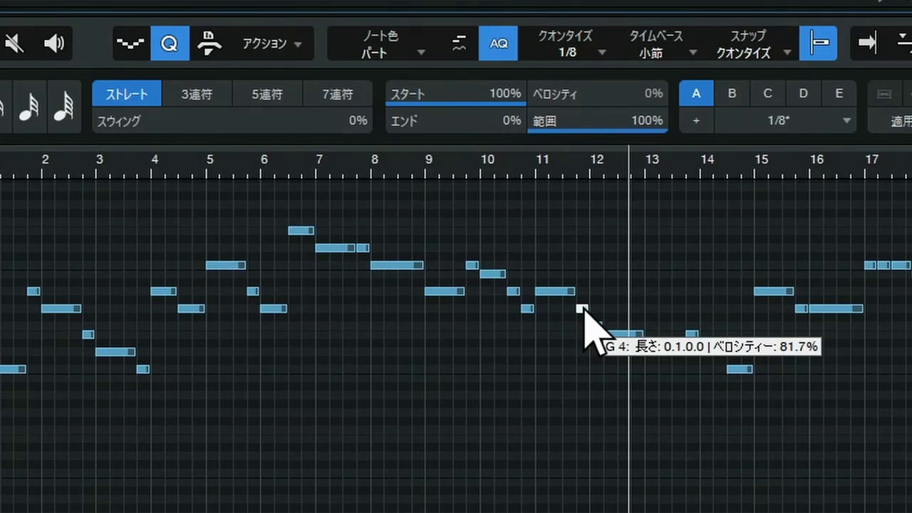
drag(583, 309, 584, 291)
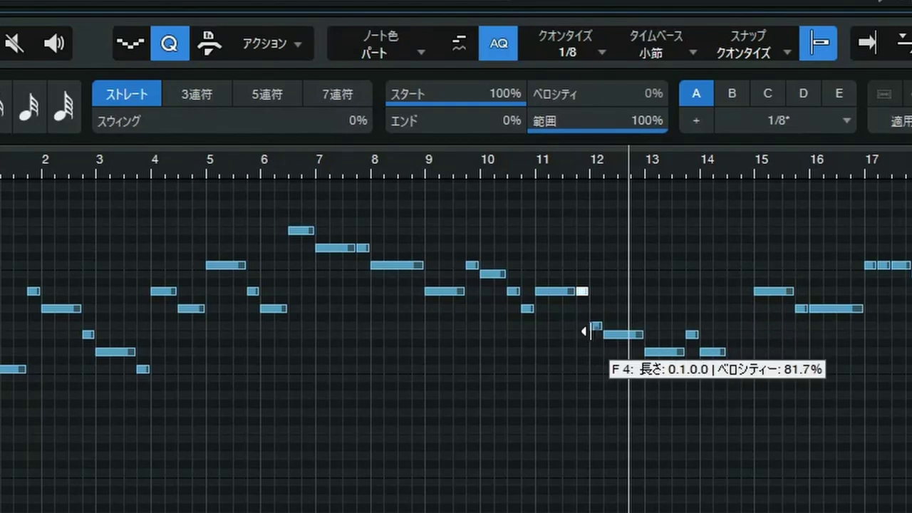
click(525, 164)
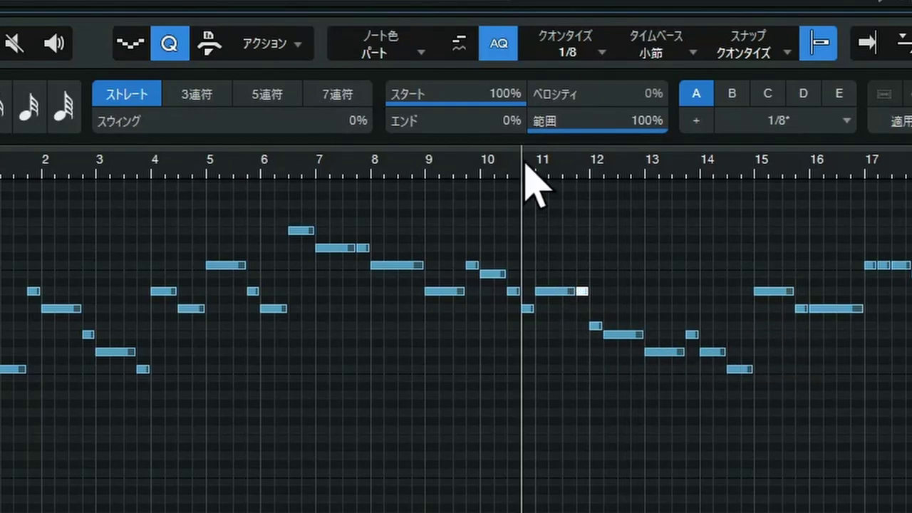
key(f)
key(space)
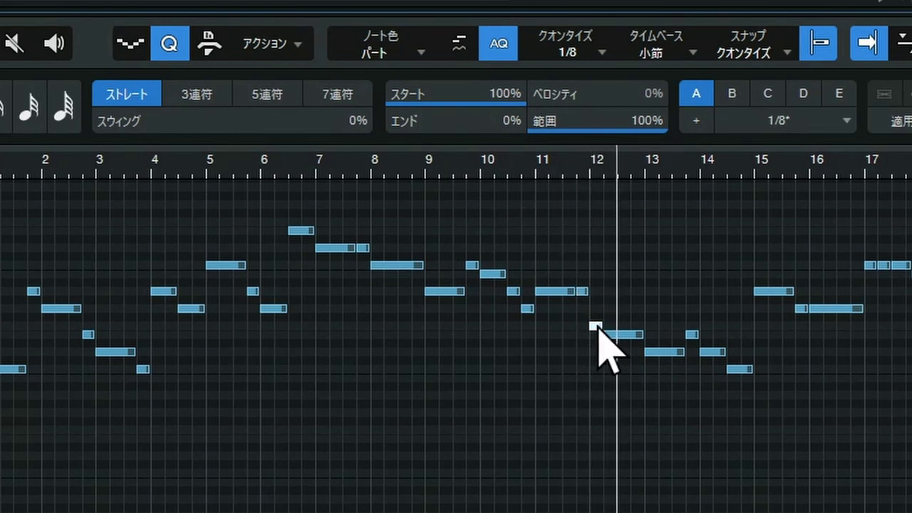
Step: Lower the first note of bar 12 to D4 and replay the passage from late bar 10
drag(597, 325, 600, 361)
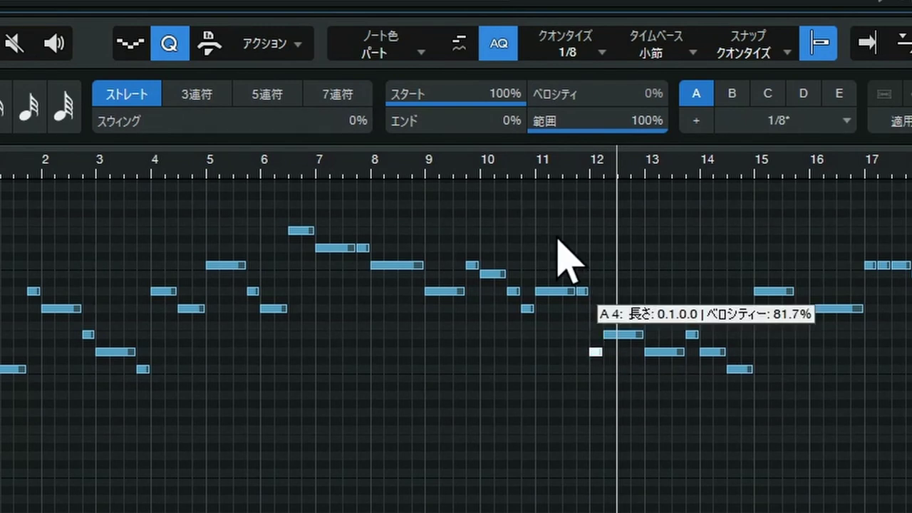
click(521, 175)
key(space)
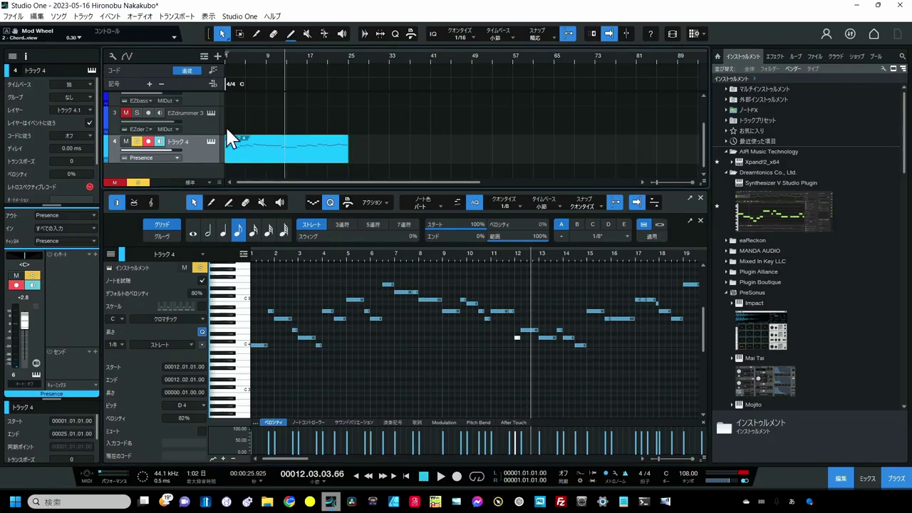
Step: Open the EZkeys 2 instrument window and bounce the Track 4 melody event to a new audio track
scroll(226, 131, up, 2)
click(211, 96)
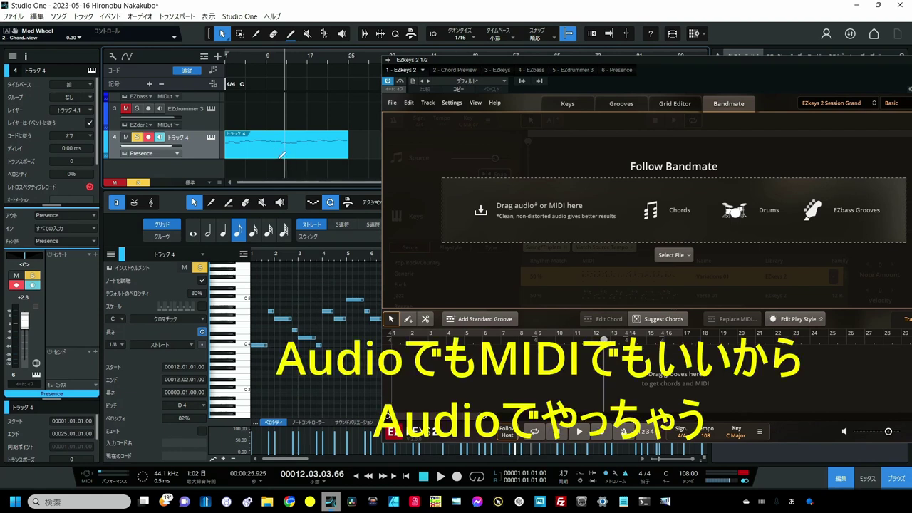
key(ctrl+b)
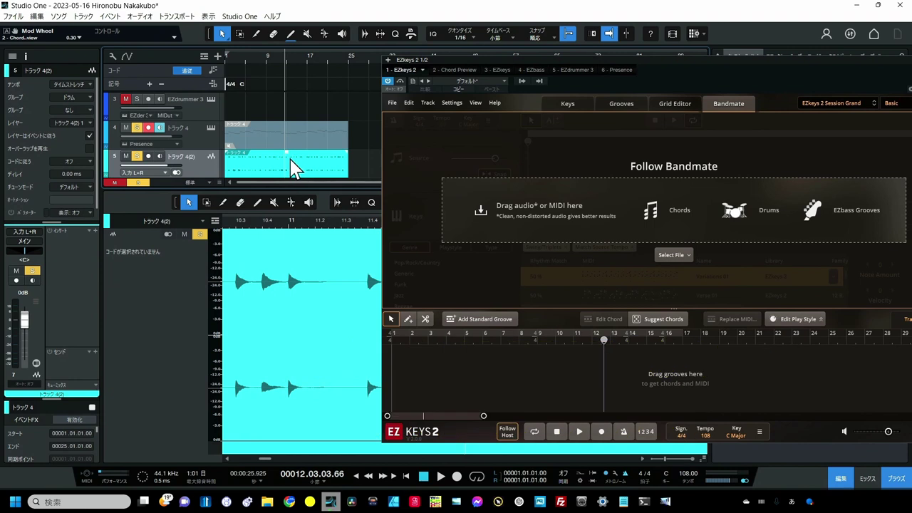
Step: Import the bounced melody audio into Bandmate as a Chords source at 108 BPM, 4/4, C Major
drag(285, 172, 531, 203)
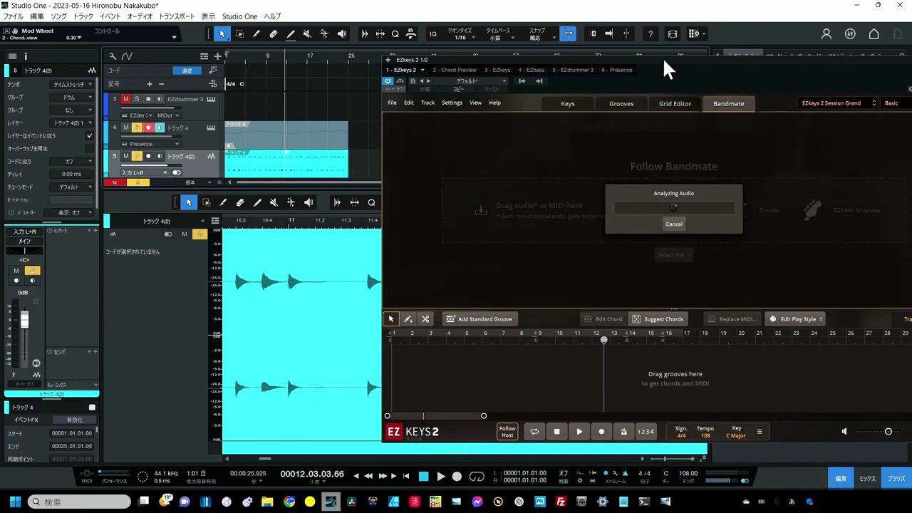
drag(665, 61, 492, 41)
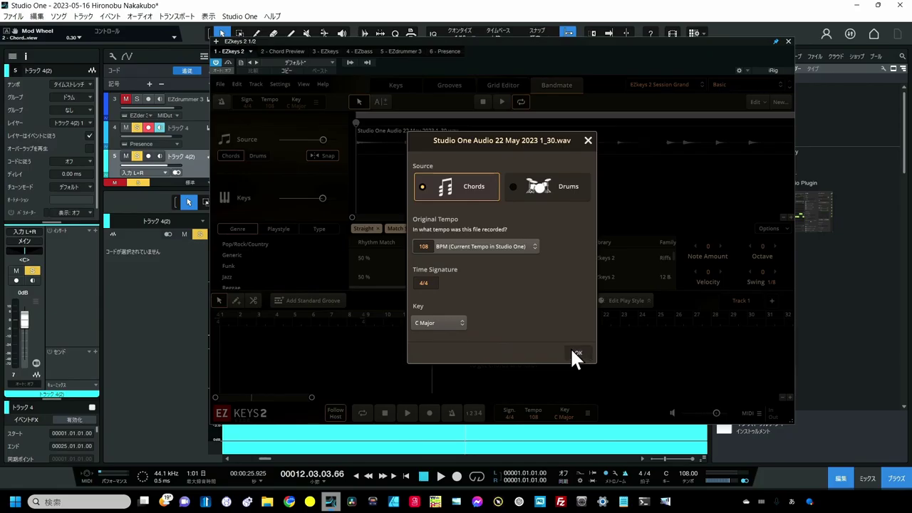
click(574, 352)
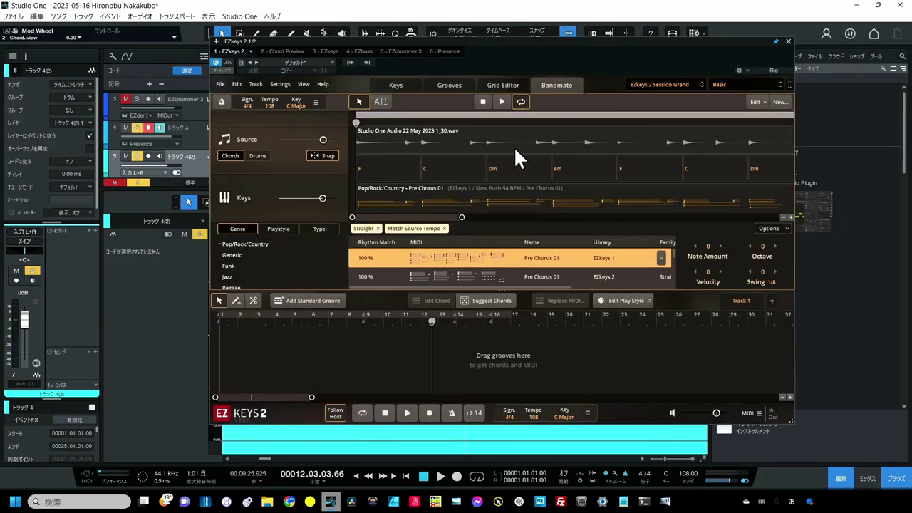
Step: Audition the suggested Pre Chorus 01 keys part from EZkeys 1 together with the melody in Bandmate
drag(462, 218, 775, 217)
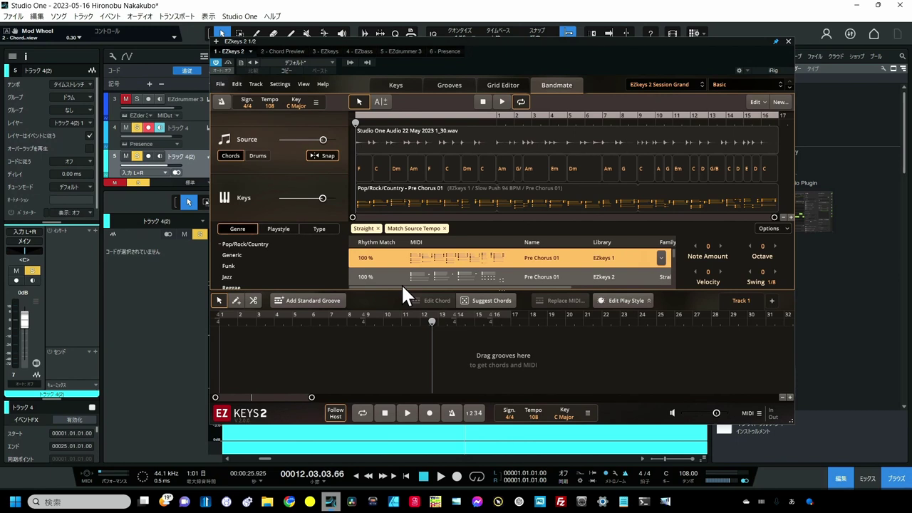
click(501, 105)
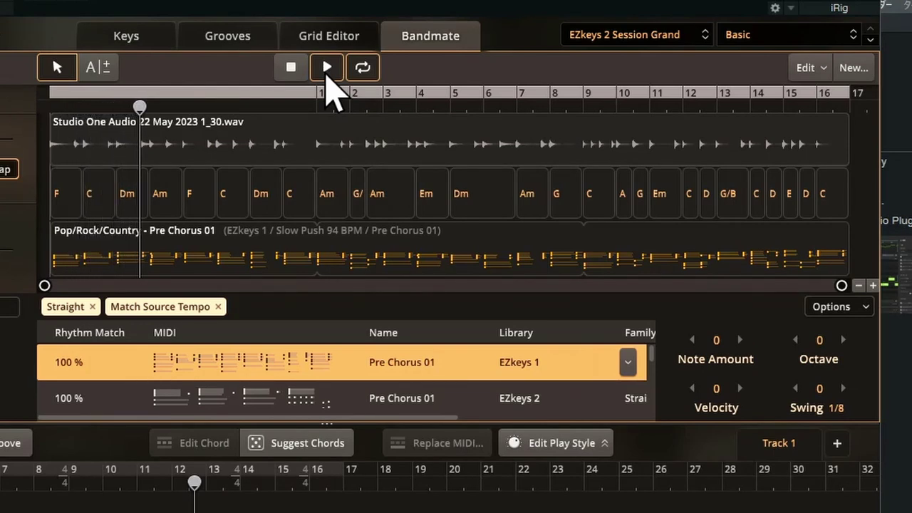
click(327, 74)
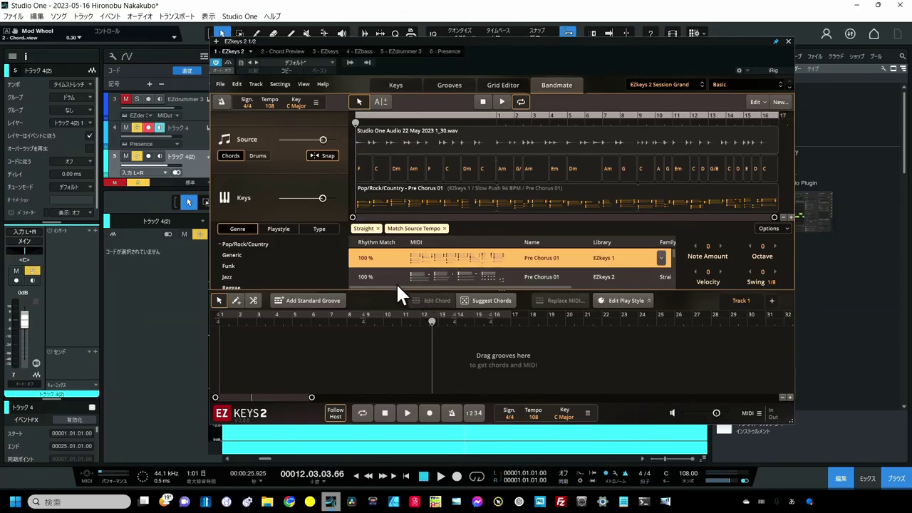
Step: Choose the Main Theme 01 groove from Epic Themes as the keys part and audition it with the melody
scroll(393, 263, down, 3)
scroll(391, 269, down, 2)
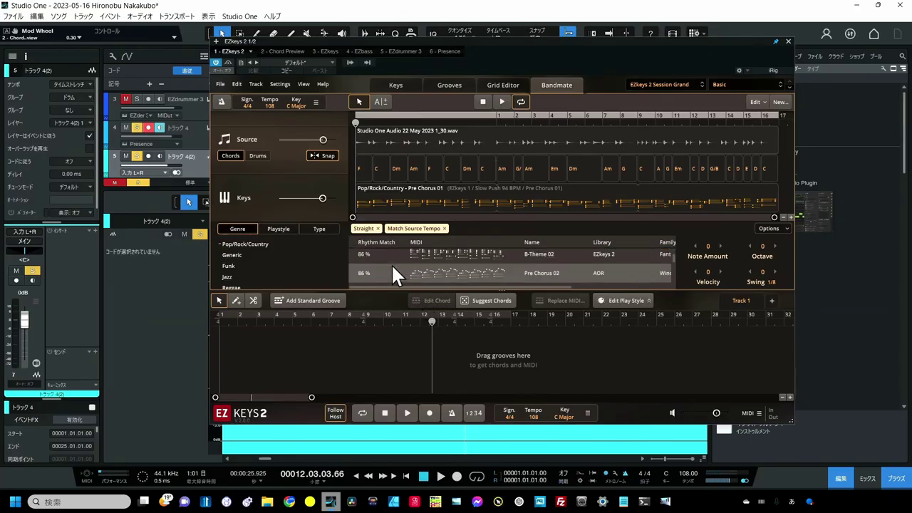
click(392, 269)
click(329, 68)
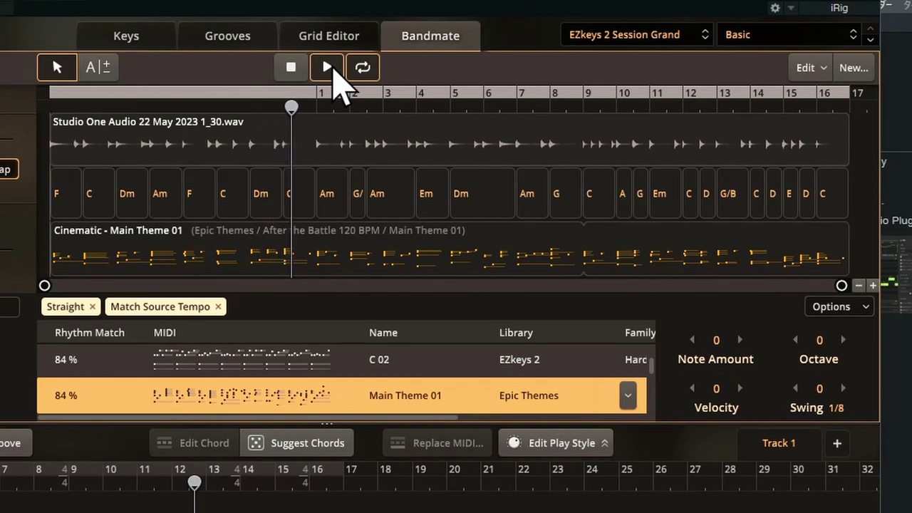
click(334, 71)
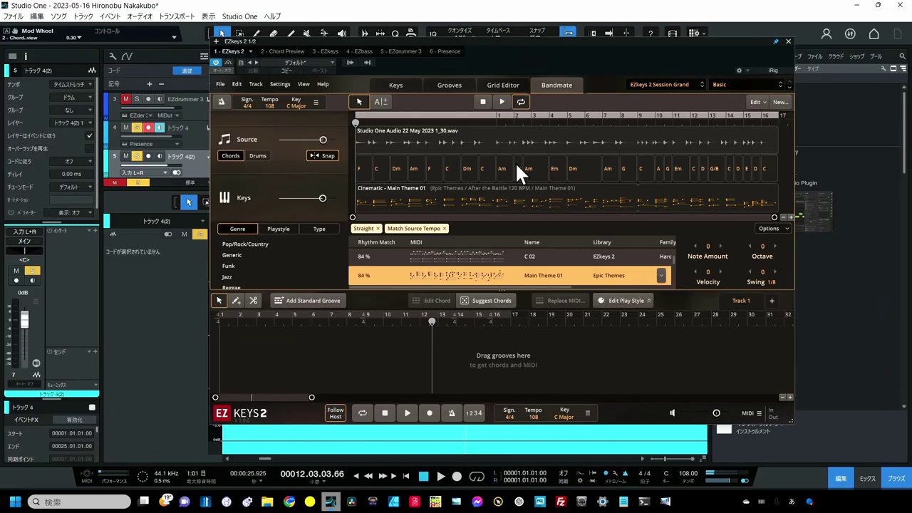
Step: Choose the B-Theme 01 groove from Epic Themes as the keys part and play it through with looping off
scroll(400, 278, down, 2)
click(383, 278)
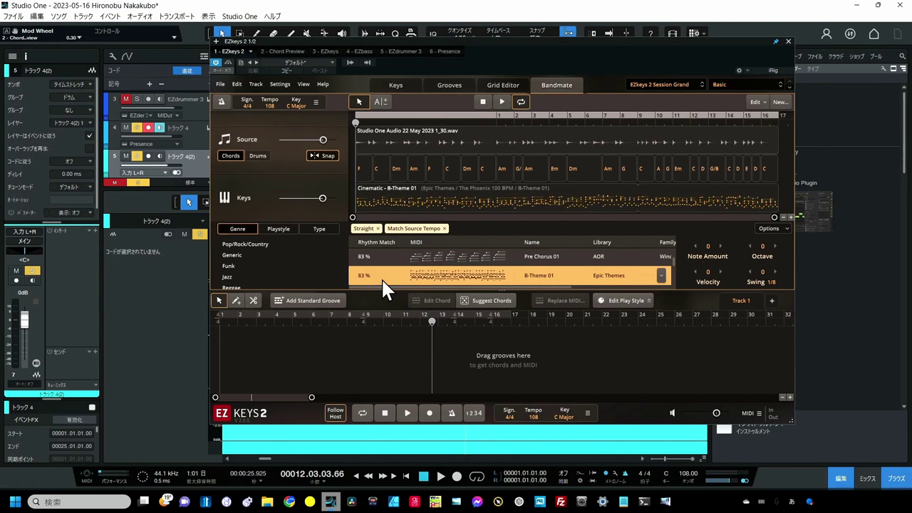
click(503, 102)
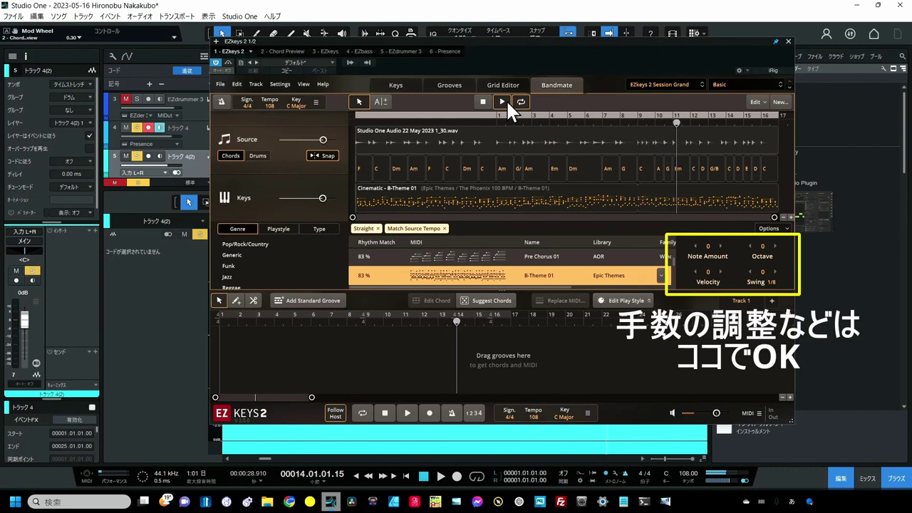
click(522, 102)
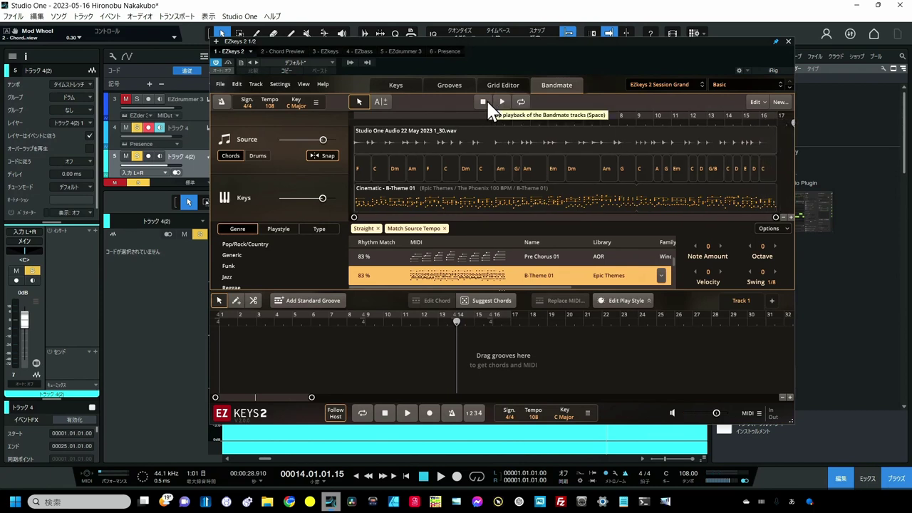
click(486, 100)
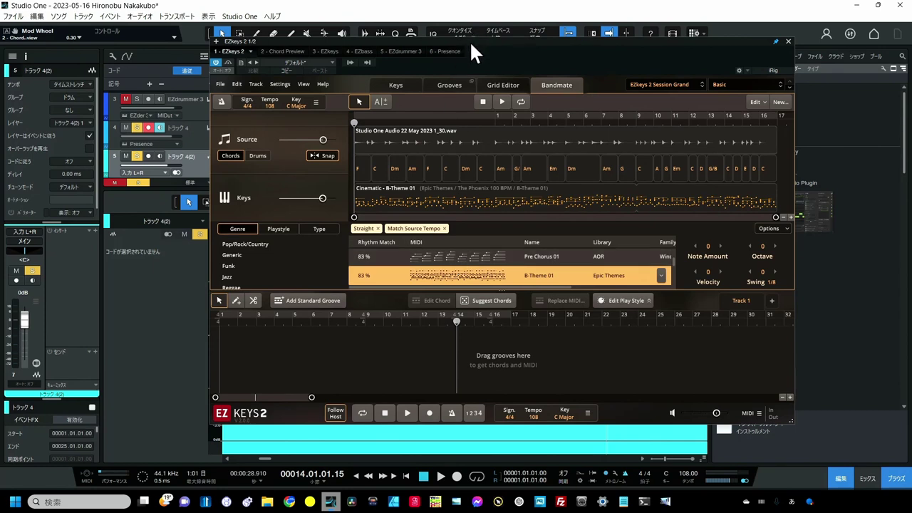
Step: Delete the bounced melody audio event from track 5 and arm that track for recording
drag(471, 43, 568, 225)
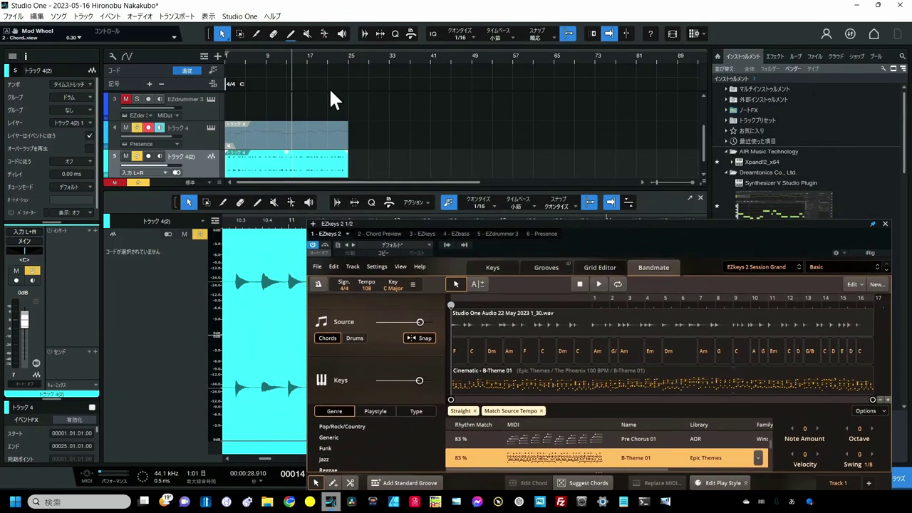
scroll(331, 91, down, 2)
click(245, 162)
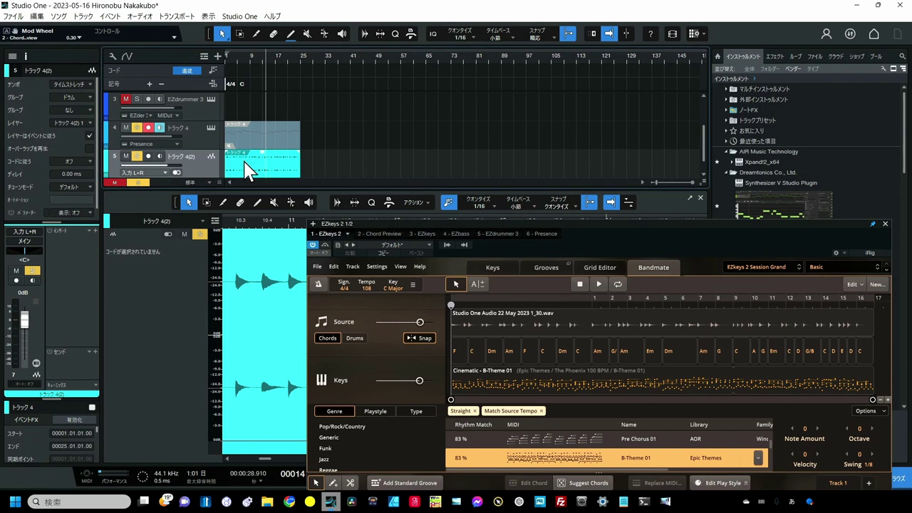
key(Delete)
click(148, 156)
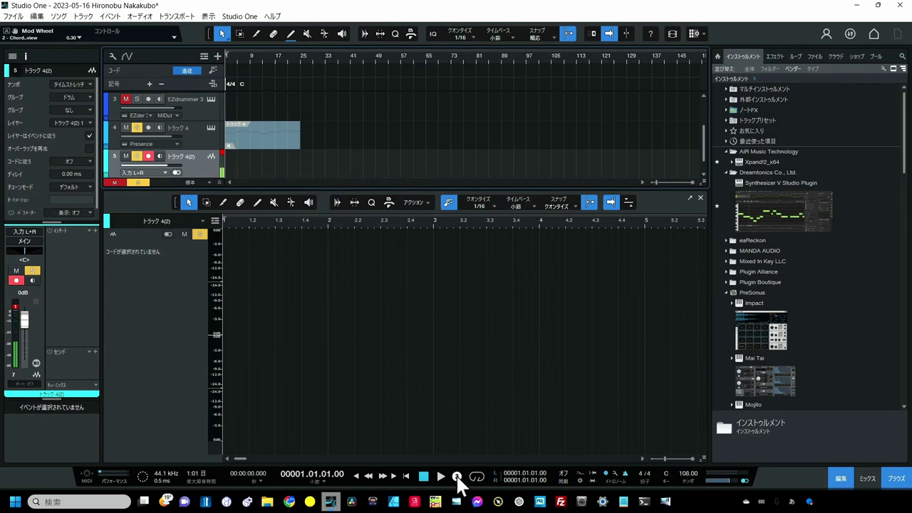
Step: Record a melody take of about seven bars on track 5 and open the recorded audio event in Melodyne
click(456, 478)
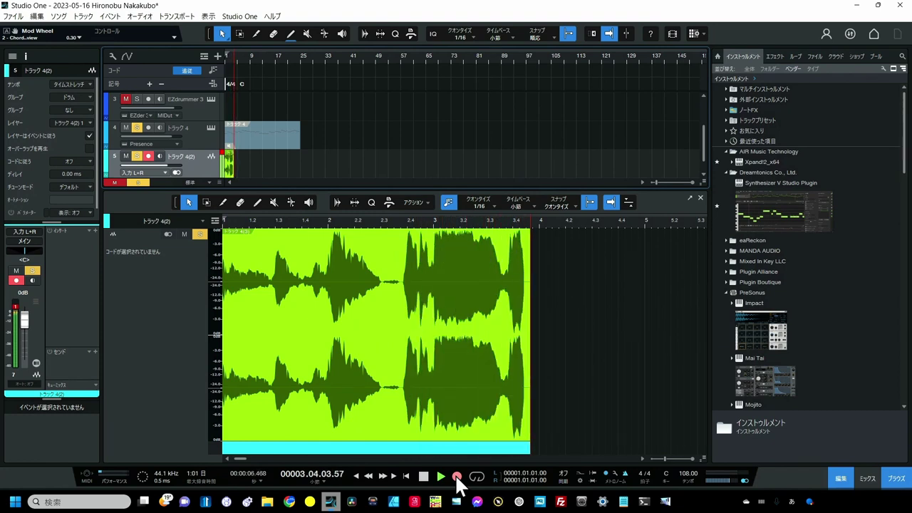
key(space)
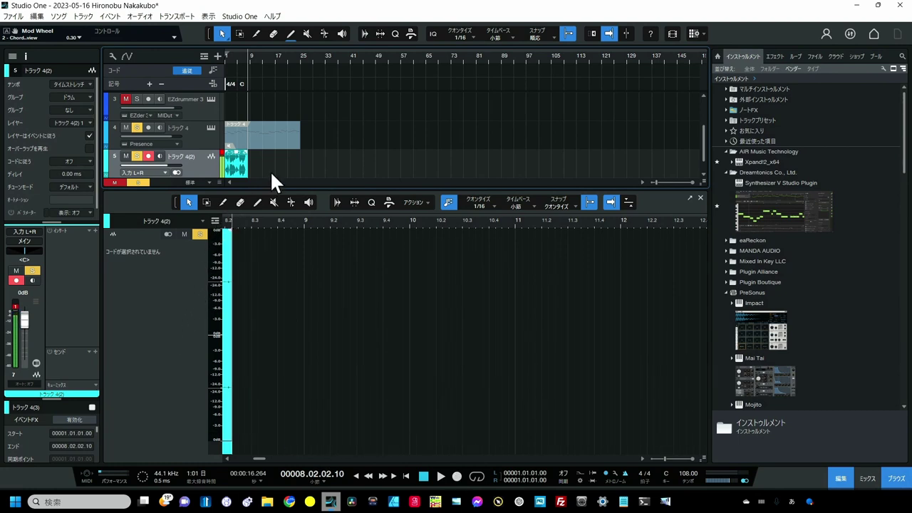
scroll(271, 175, down, 1)
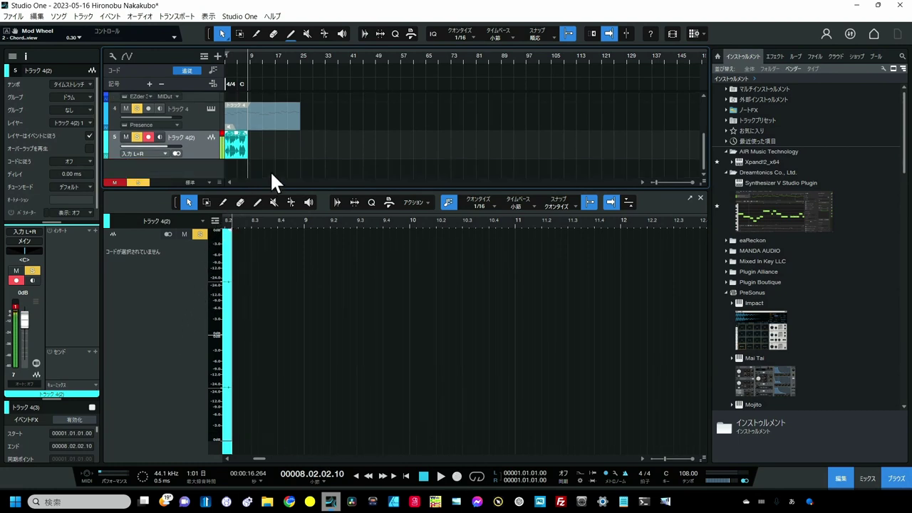
click(240, 149)
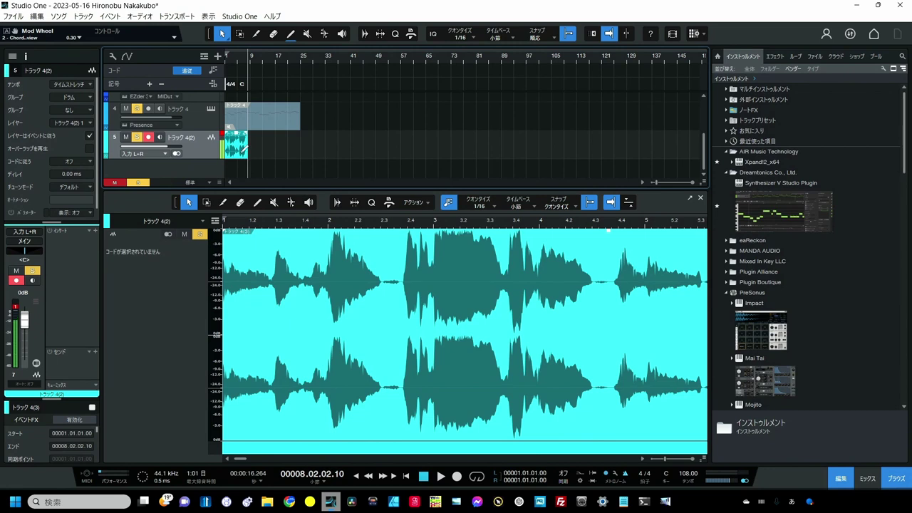
key(ctrl+m)
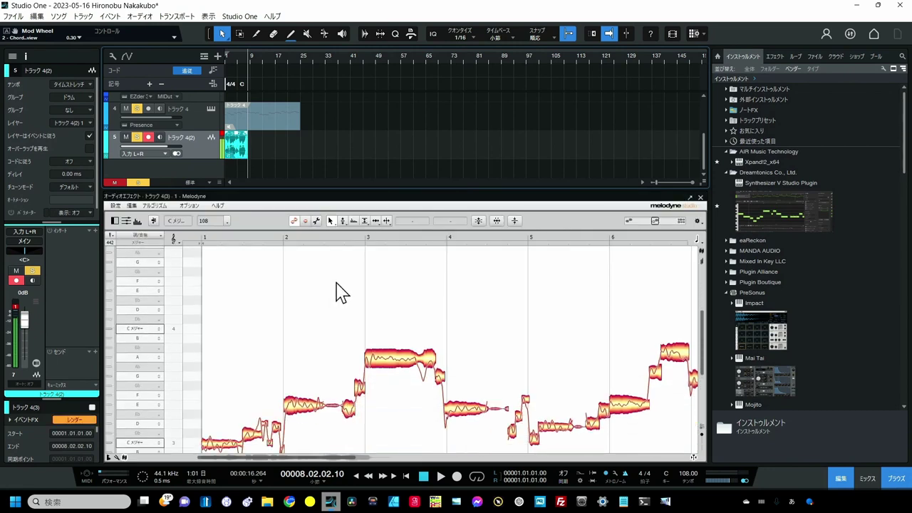
Step: Correct the pitch of all notes in Melodyne with pitch center and pitch drift both at 100 %
scroll(343, 293, down, 1)
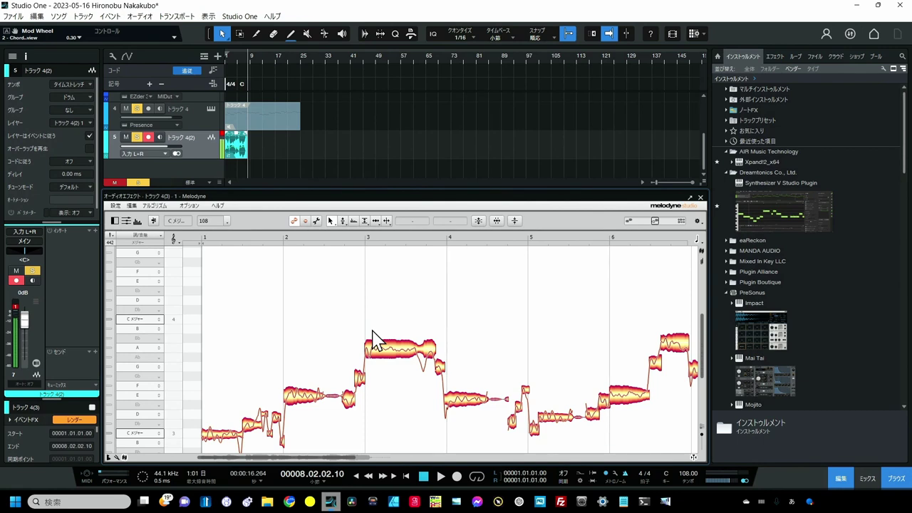
key(ctrl+a)
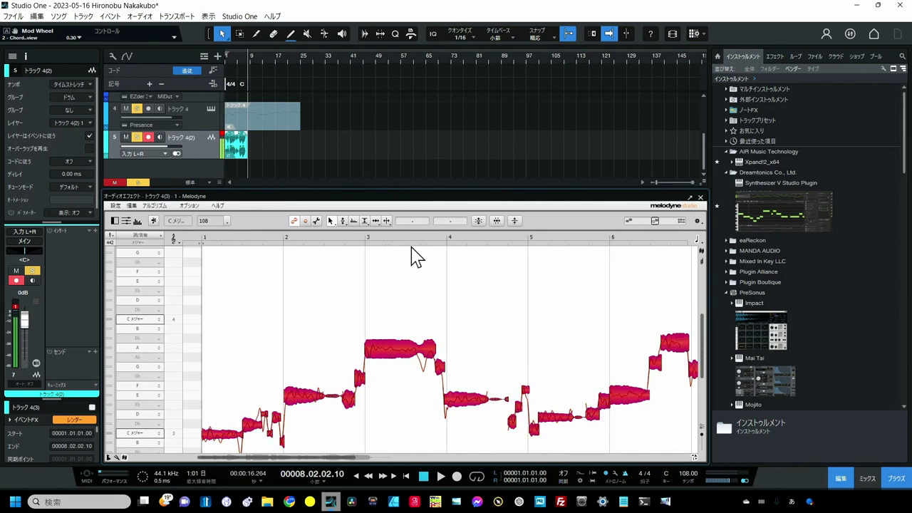
click(480, 221)
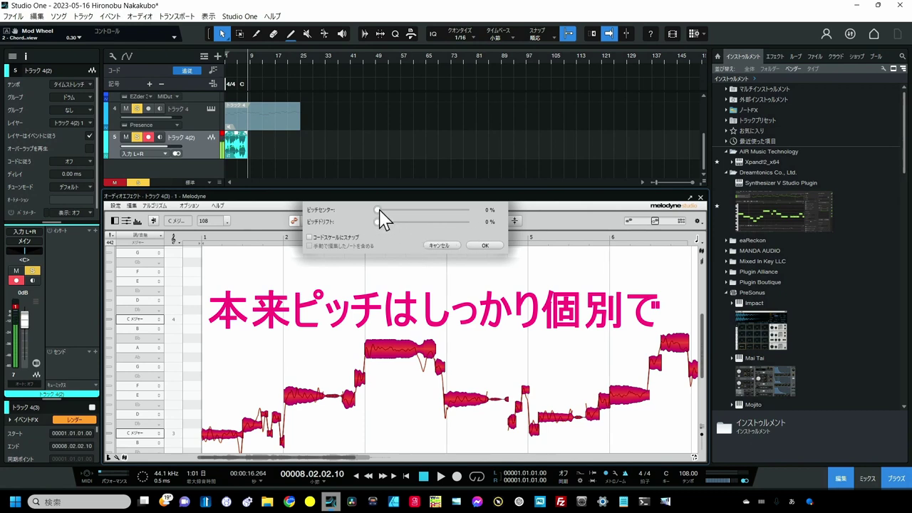
drag(379, 210, 499, 226)
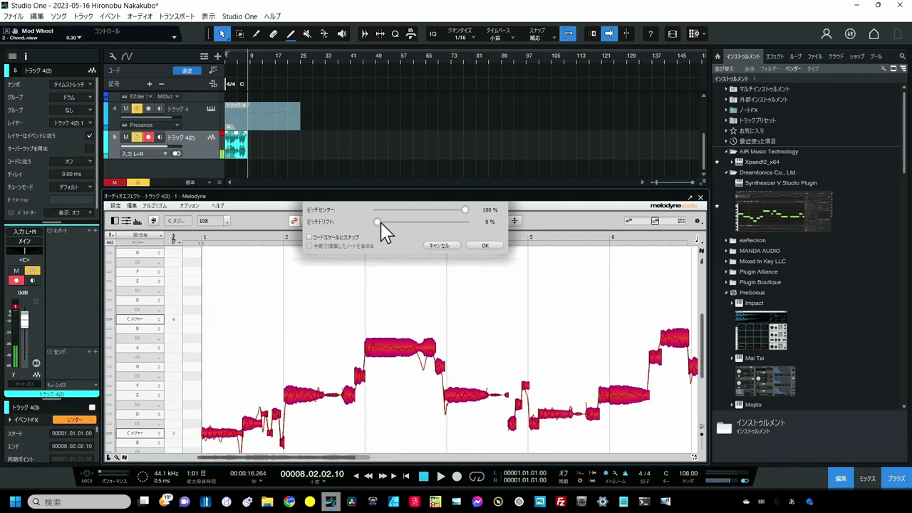
drag(379, 227, 482, 228)
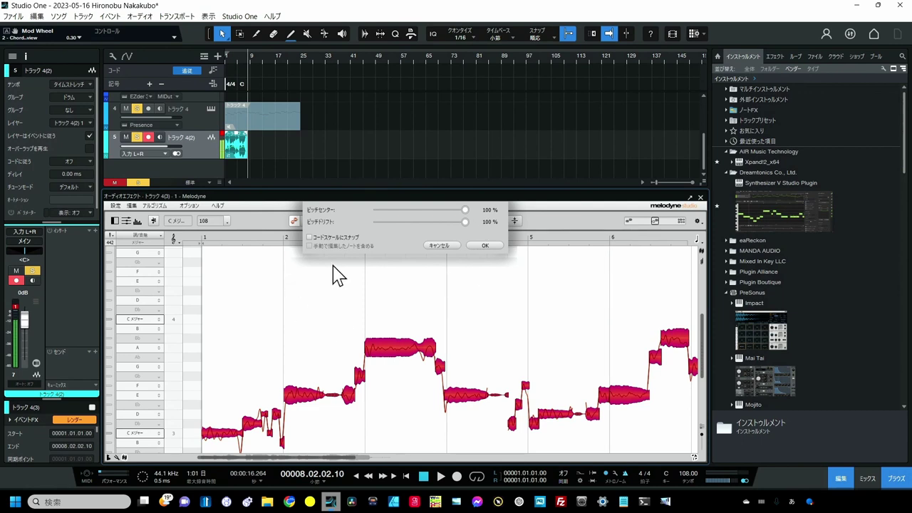
click(485, 246)
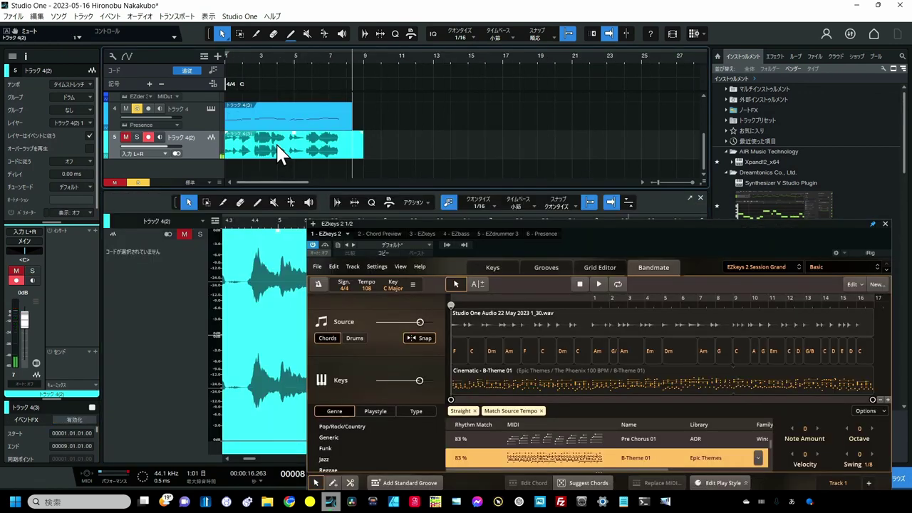
Step: Load the track 5 melody event into EZkeys 2's Bandmate as the source and audition it with the suggested Pre Chorus 02 keys part
drag(280, 153, 575, 349)
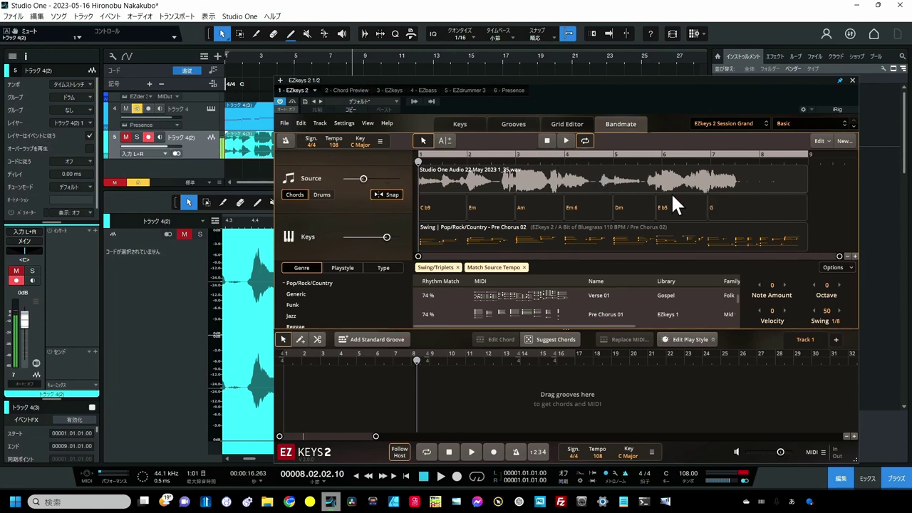
click(569, 138)
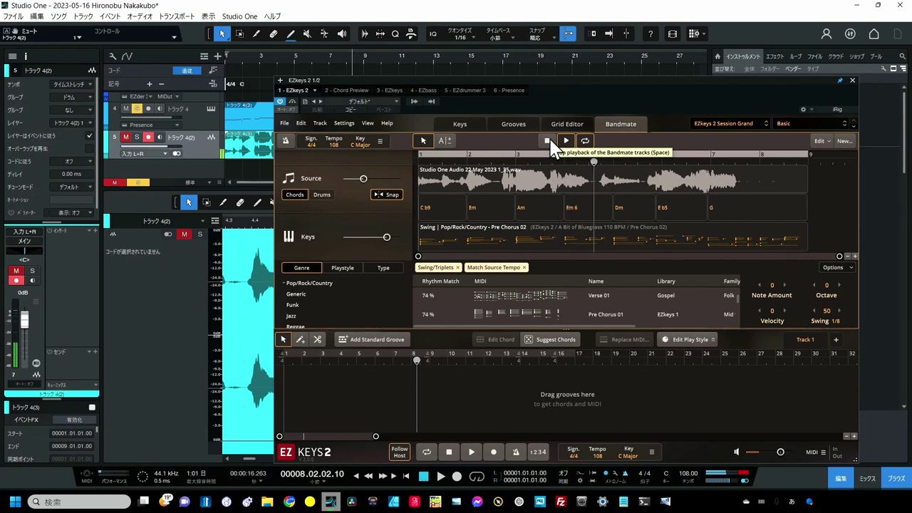
click(549, 142)
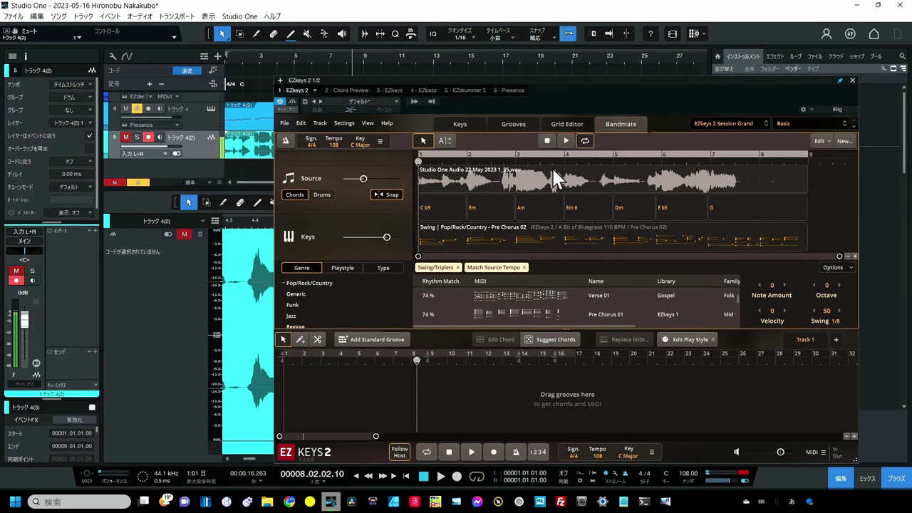